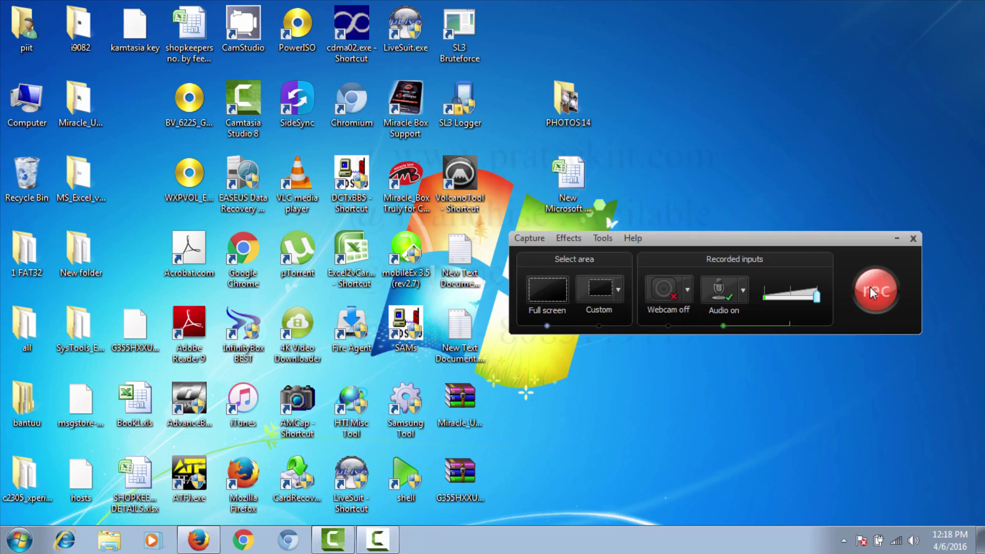
Step: Start the full-screen Camtasia recording and bring up Firefox on the Google homepage
{"action": "left_click", "coordinate": [870, 288]}
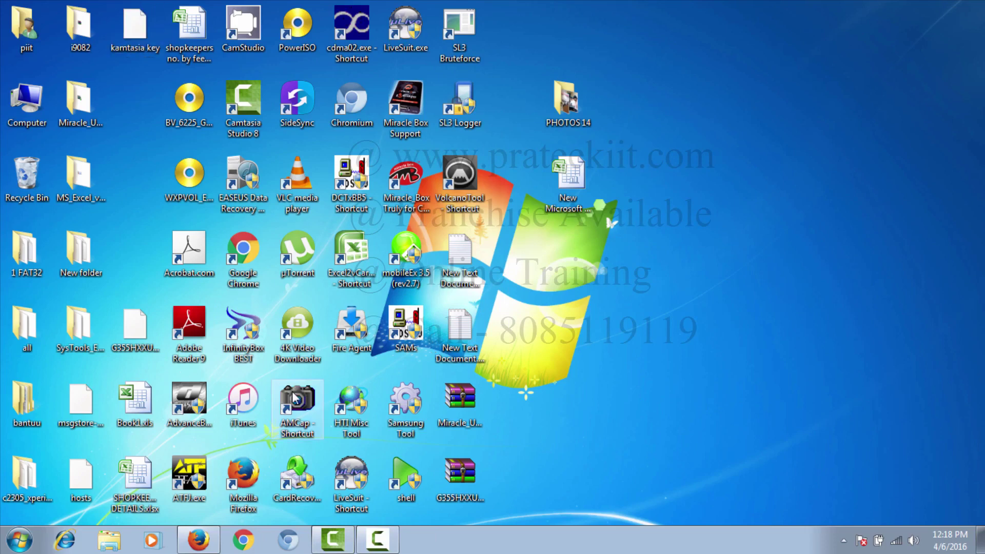
{"action": "left_click", "coordinate": [204, 541]}
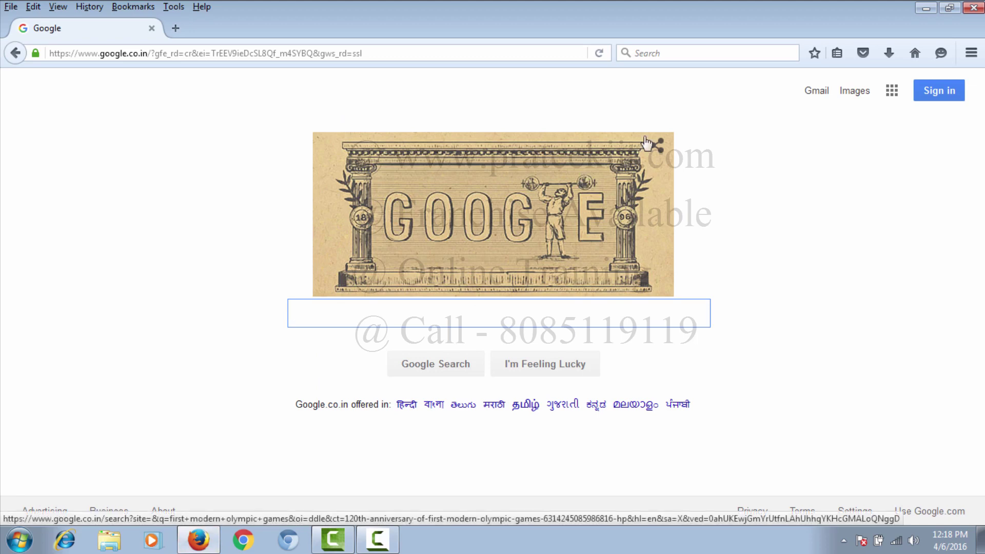
Step: Go from Google Search to Gmail and open the Create account sign-up form
{"action": "left_click", "coordinate": [815, 94]}
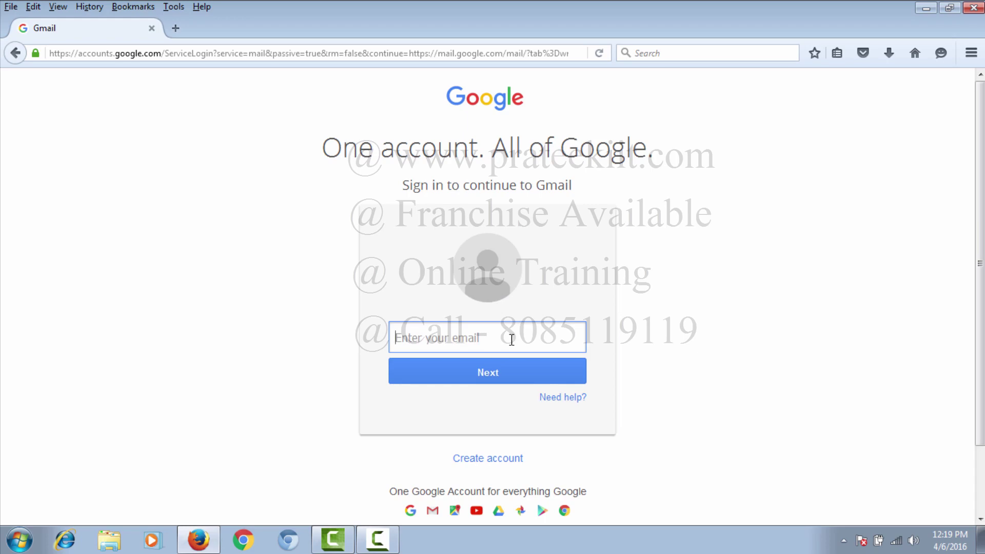
{"action": "left_click", "coordinate": [489, 461]}
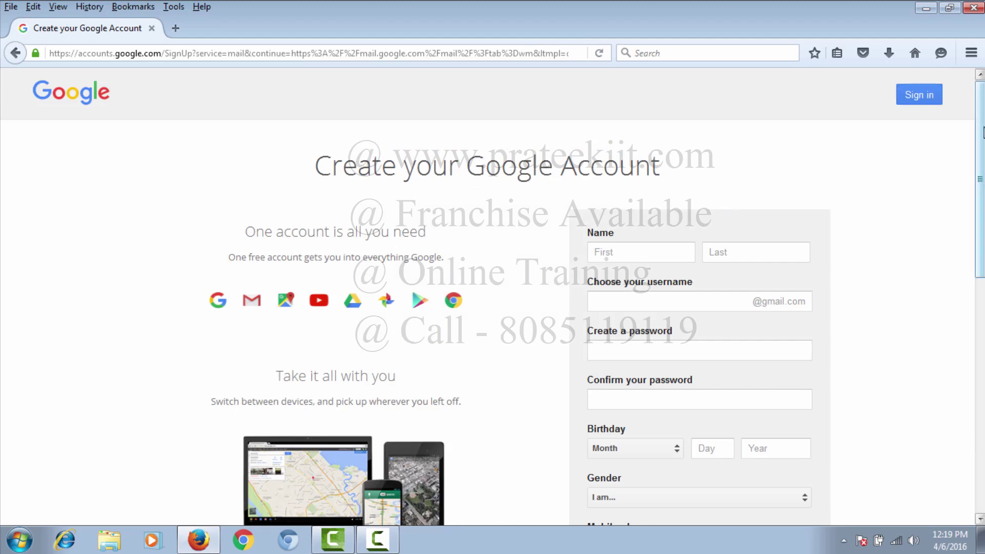
Step: Enter the user's first name, last name and chosen username on the sign-up form
{"action": "scroll", "coordinate": [982, 179], "scroll_direction": "down", "scroll_amount": 3}
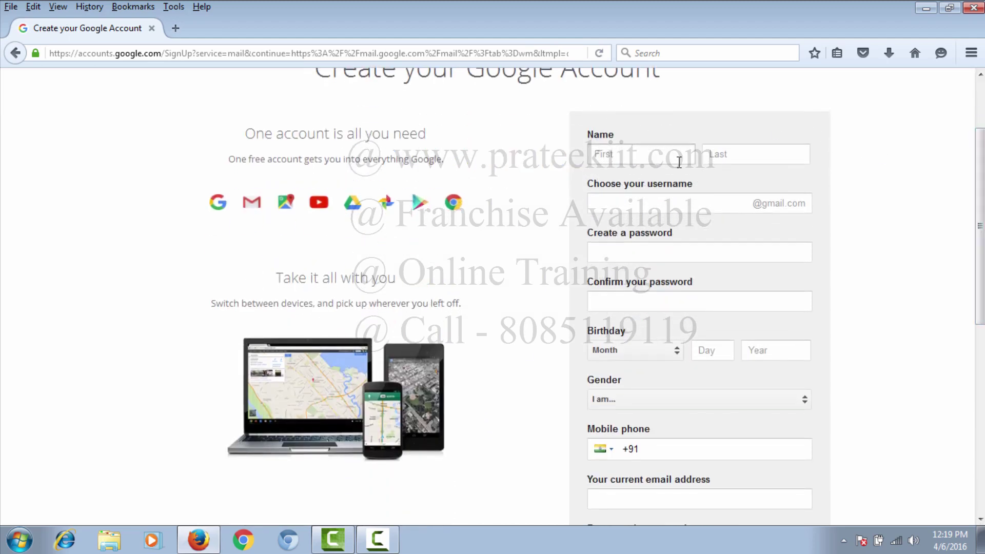
{"action": "left_click", "coordinate": [629, 152]}
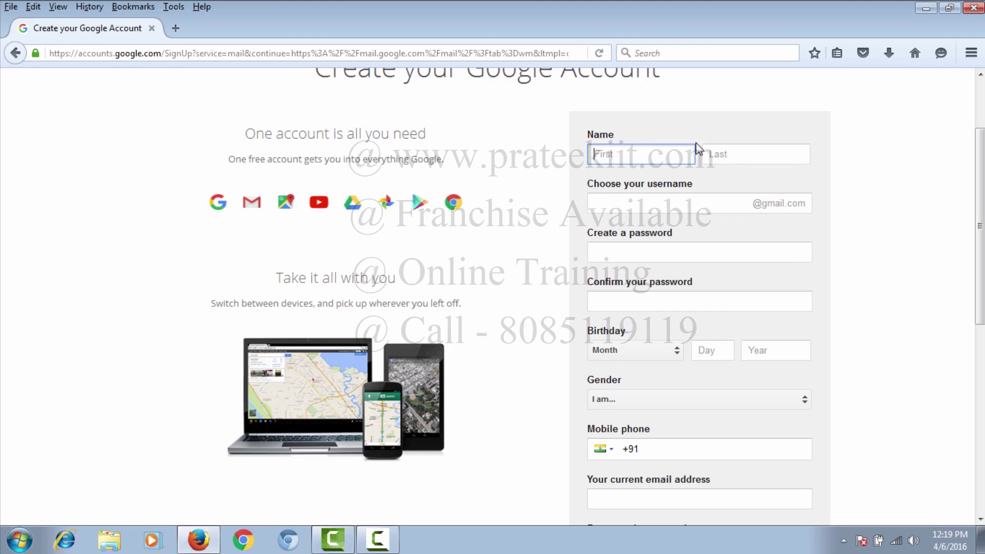
{"action": "left_click", "coordinate": [754, 152]}
{"action": "left_click", "coordinate": [657, 148]}
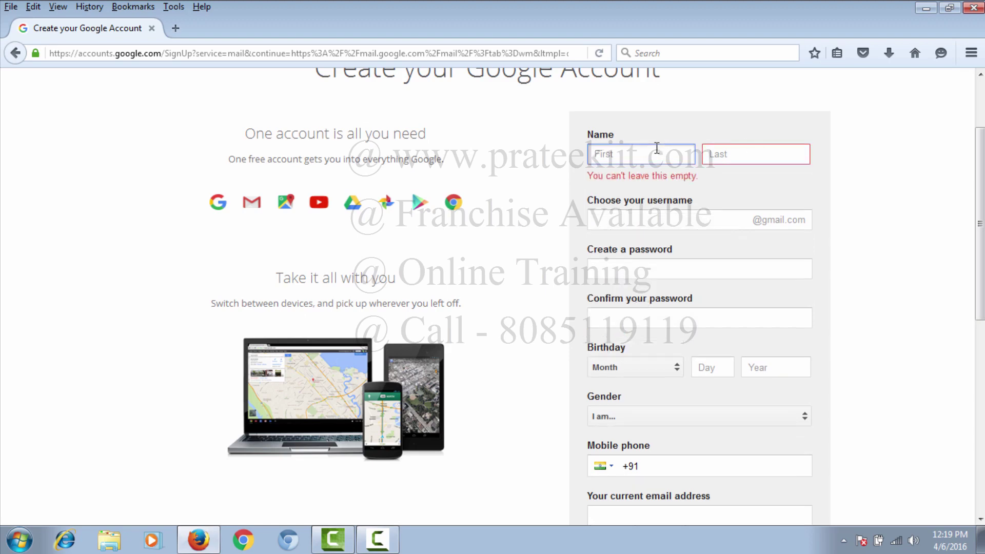
{"action": "left_click", "coordinate": [740, 154]}
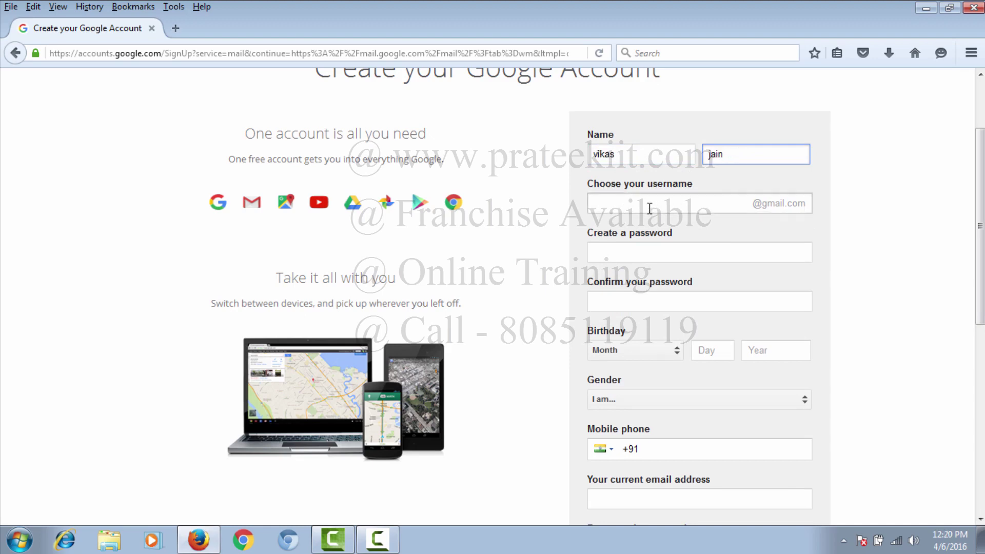
{"action": "left_click", "coordinate": [621, 205]}
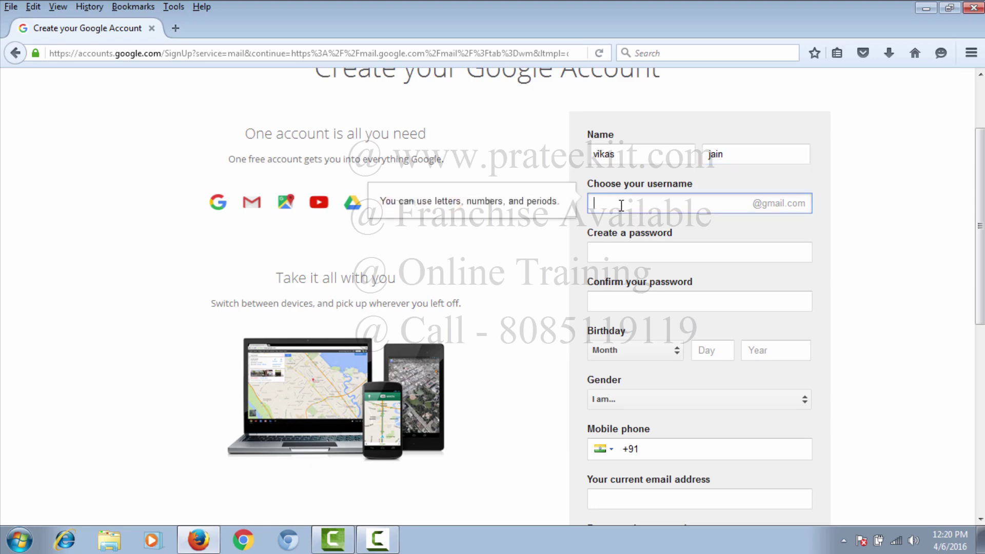
Step: Type the account password, noting the at-least-8-characters rule
{"action": "left_click", "coordinate": [632, 256]}
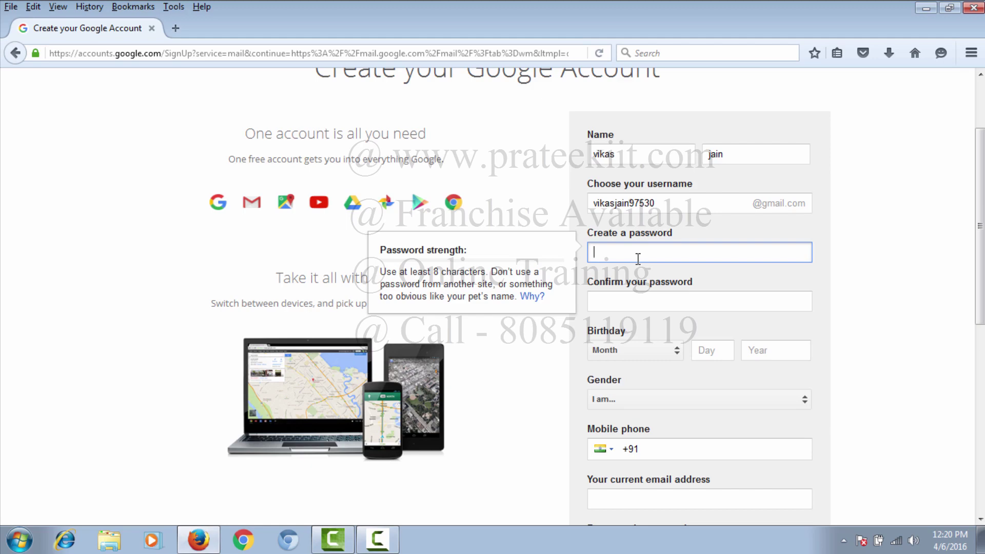
{"action": "left_click", "coordinate": [433, 271]}
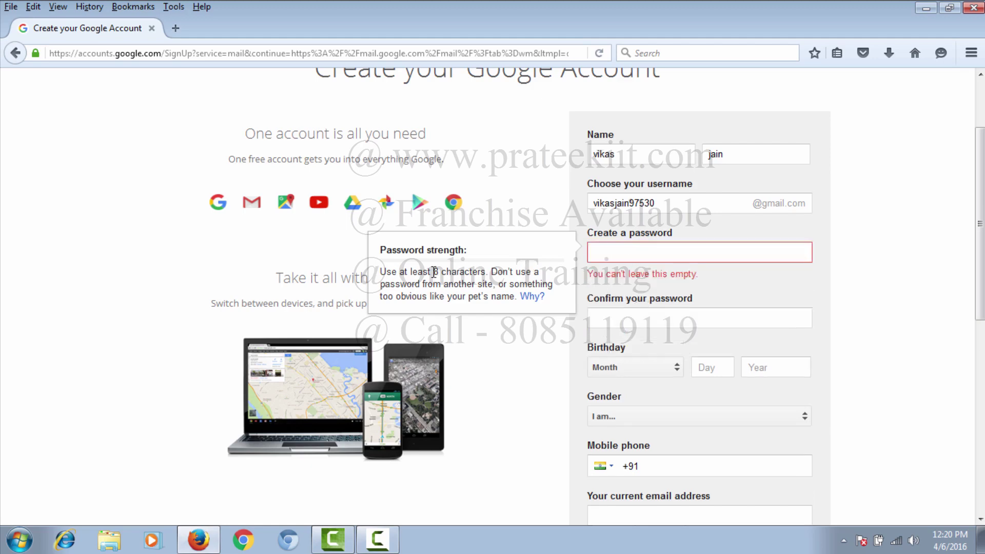
{"action": "left_click_drag", "start_coordinate": [433, 272], "coordinate": [473, 273]}
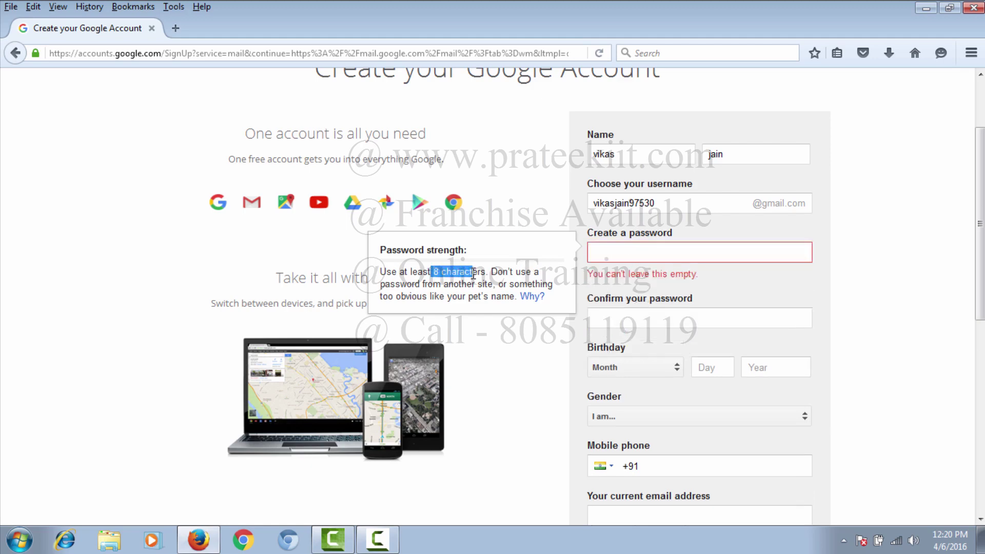
{"action": "left_click", "coordinate": [612, 252]}
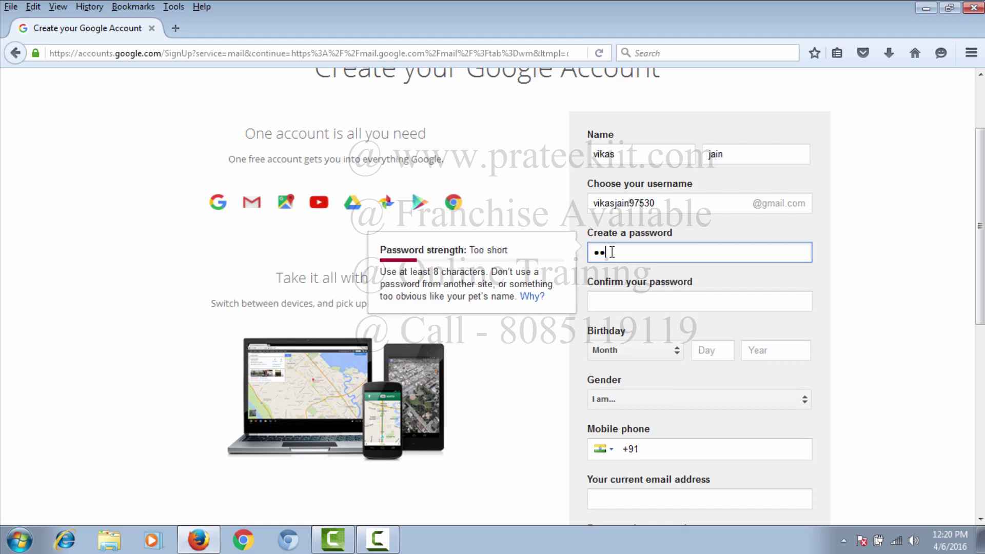
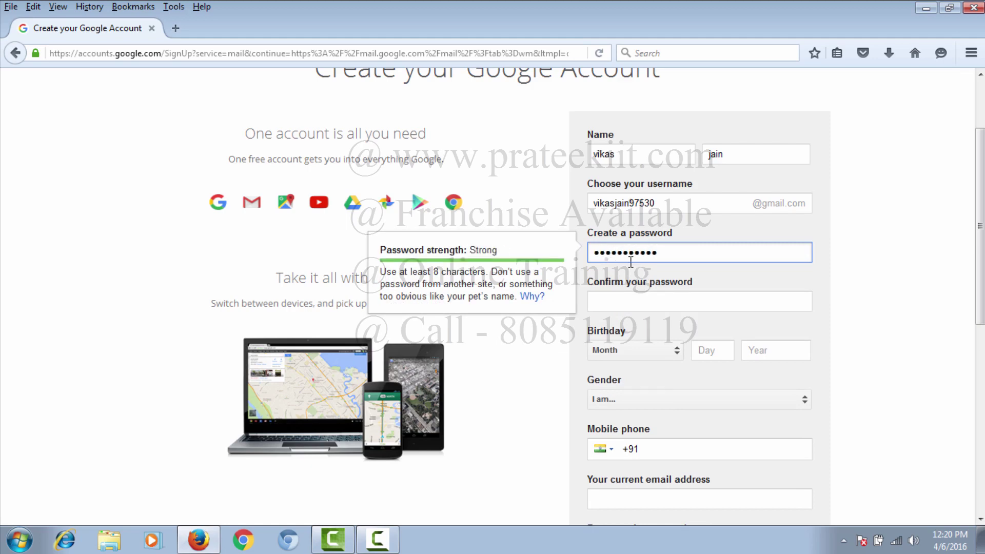
{"action": "left_click", "coordinate": [610, 306]}
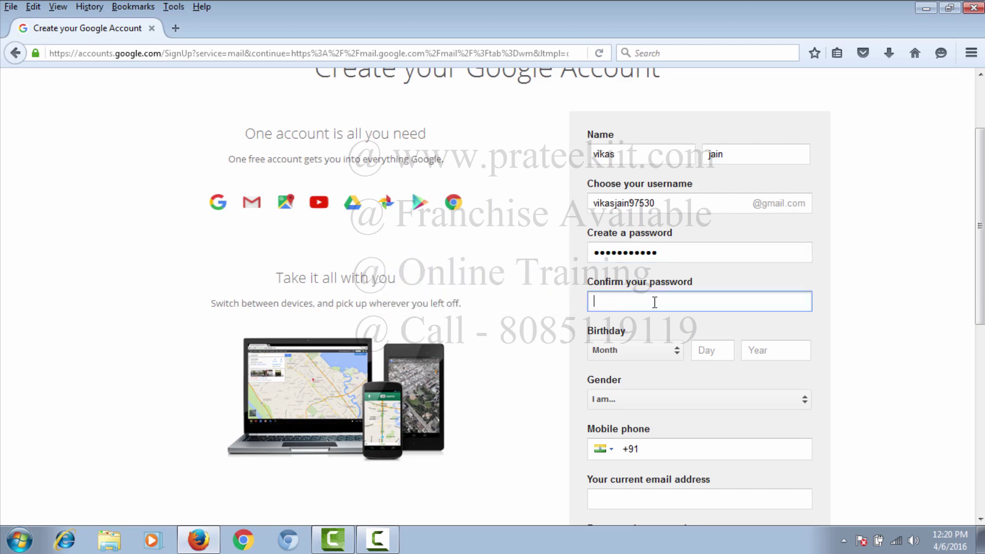
{"action": "left_click", "coordinate": [668, 358]}
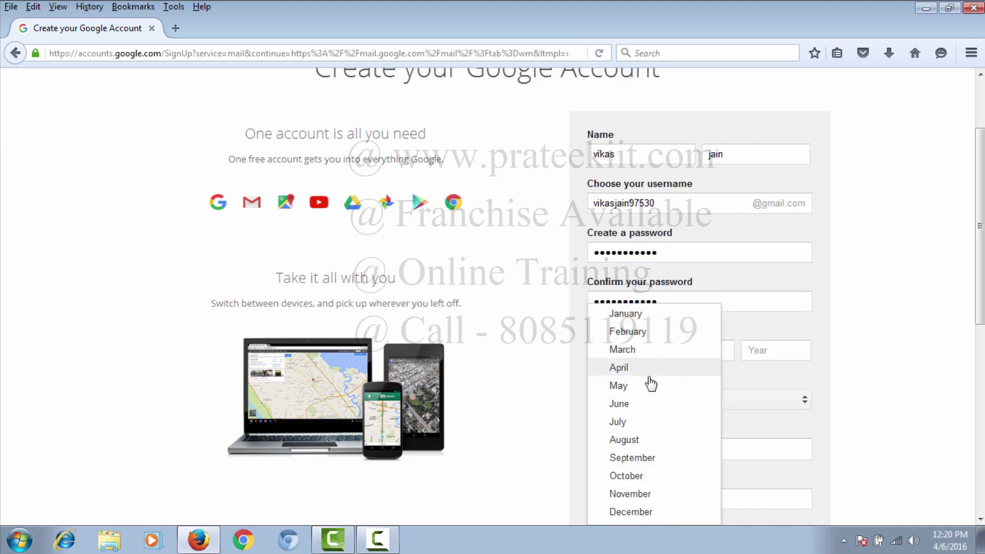
{"action": "left_click", "coordinate": [618, 421]}
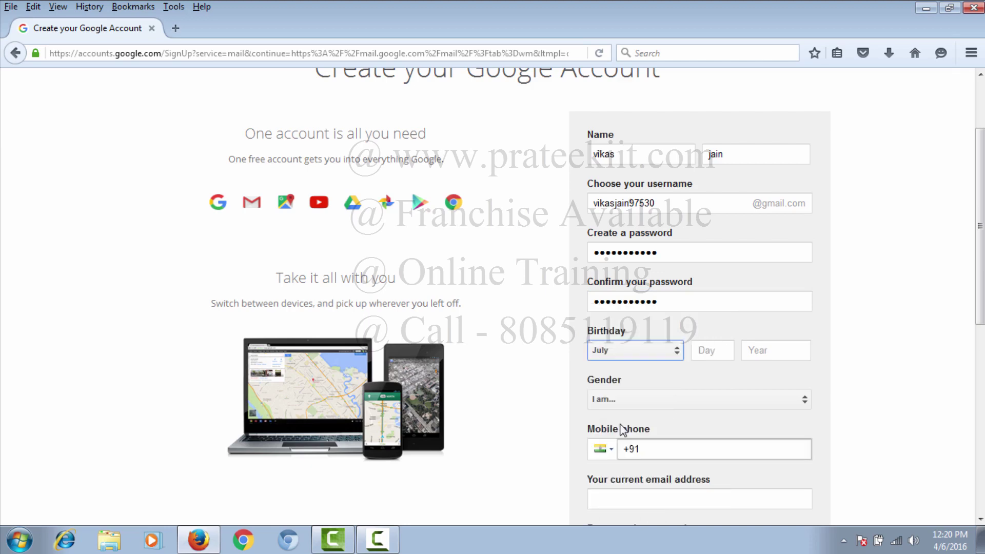
{"action": "left_click", "coordinate": [730, 349]}
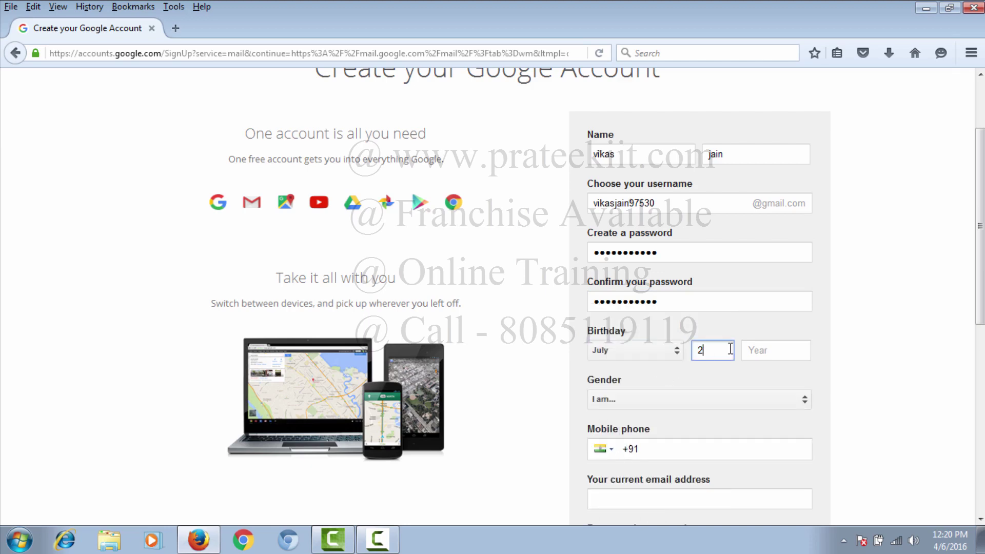
{"action": "left_click", "coordinate": [799, 343]}
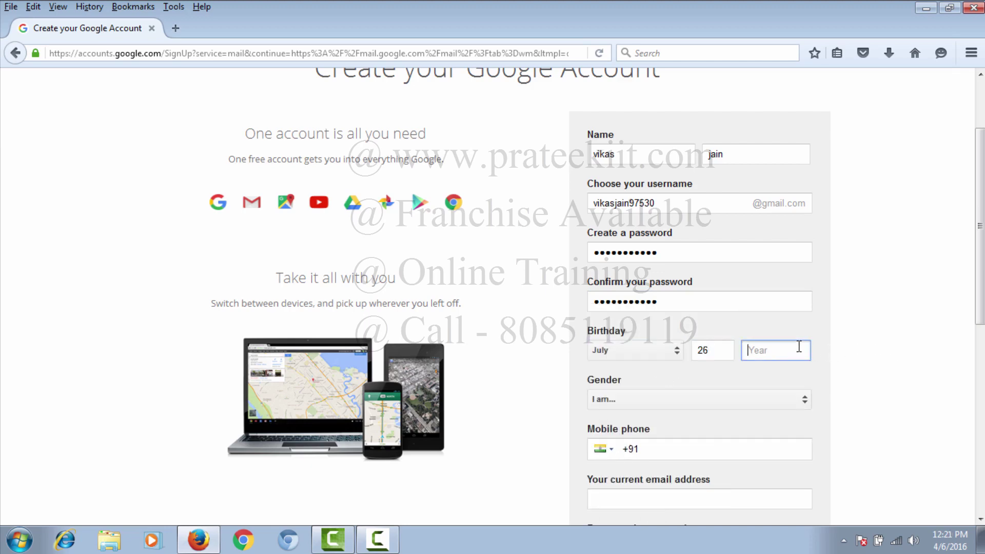
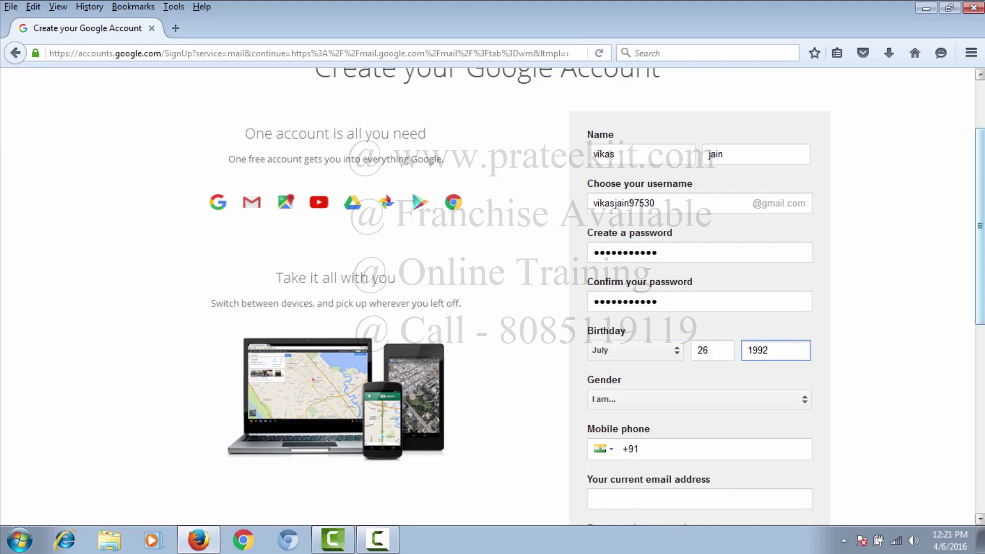
{"action": "scroll", "coordinate": [743, 287], "scroll_direction": "down", "scroll_amount": 3}
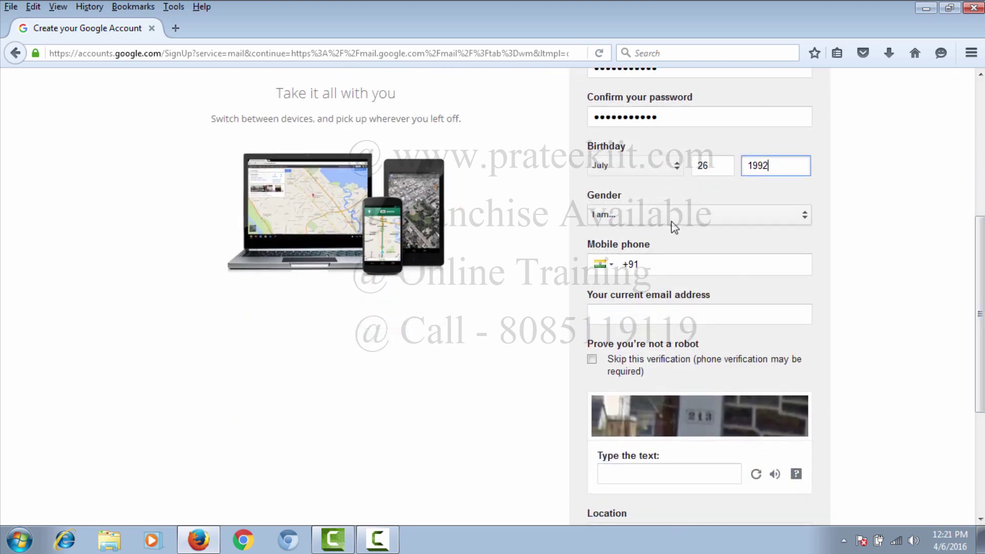
Step: Choose Male as the gender and enter the mobile phone number
{"action": "left_click", "coordinate": [680, 222]}
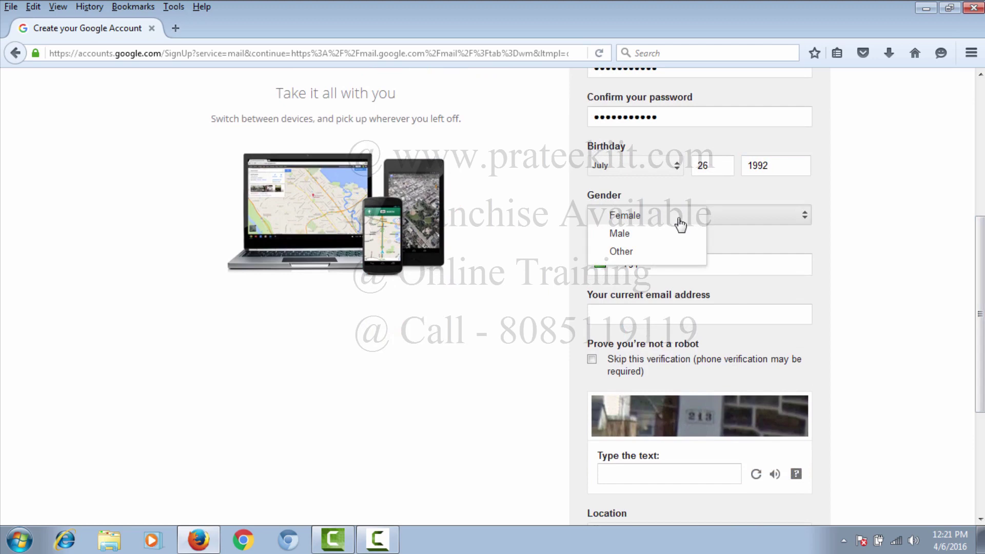
{"action": "left_click", "coordinate": [620, 233]}
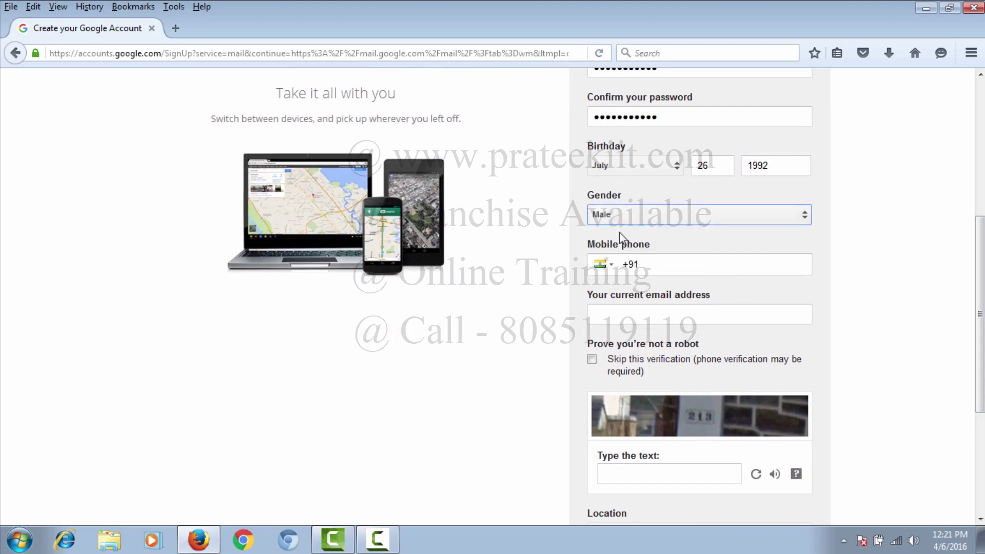
{"action": "left_click", "coordinate": [659, 260]}
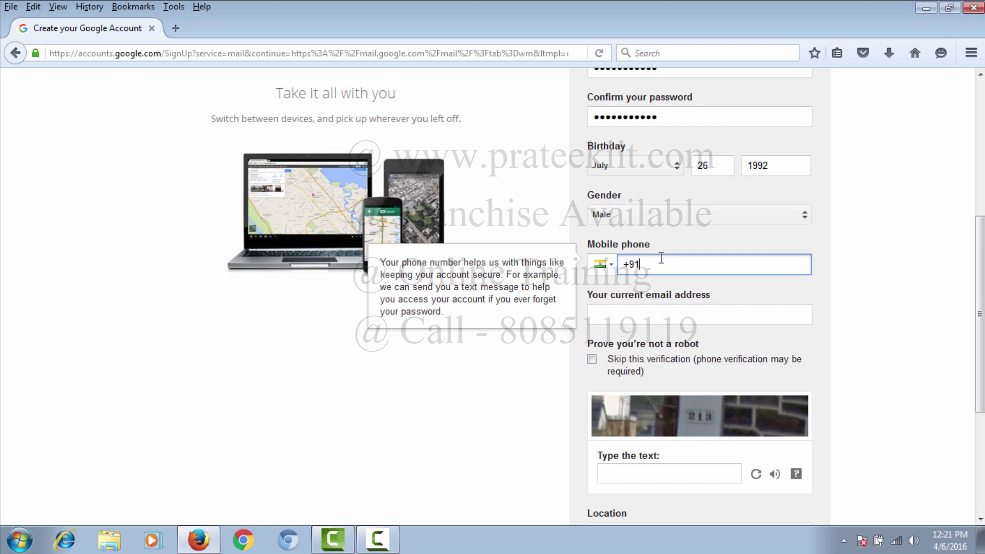
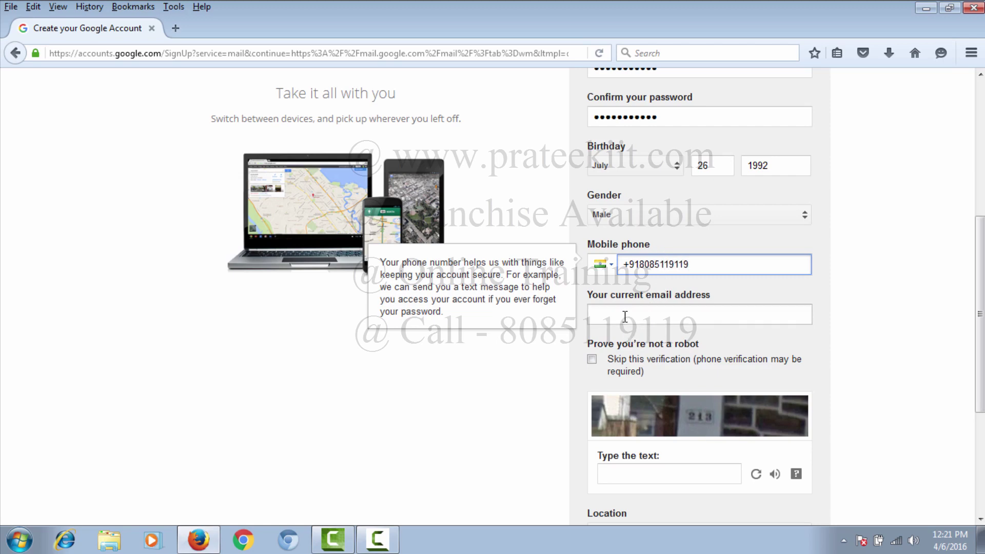
Step: Enter the current e-mail address, skip the robot check and accept the Terms of Service
{"action": "left_click", "coordinate": [624, 316]}
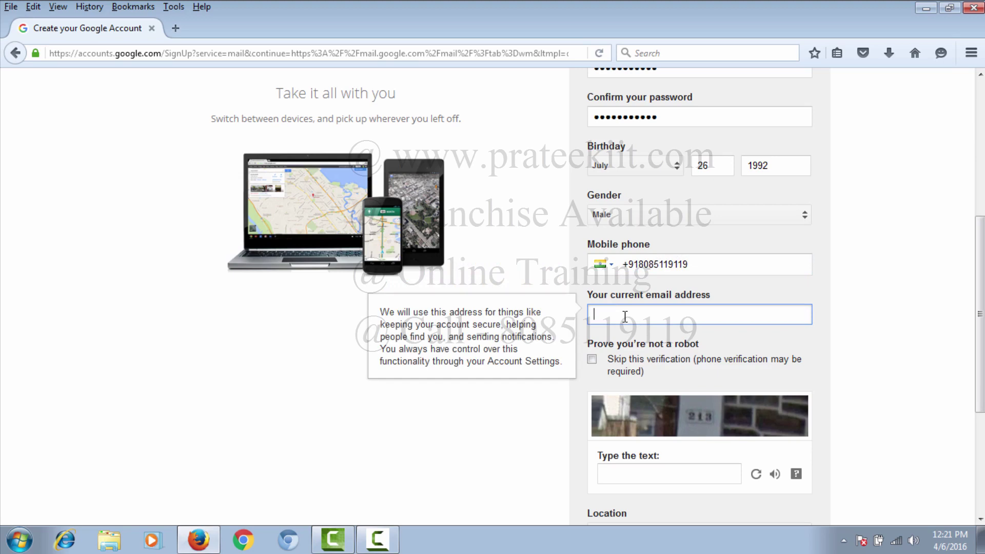
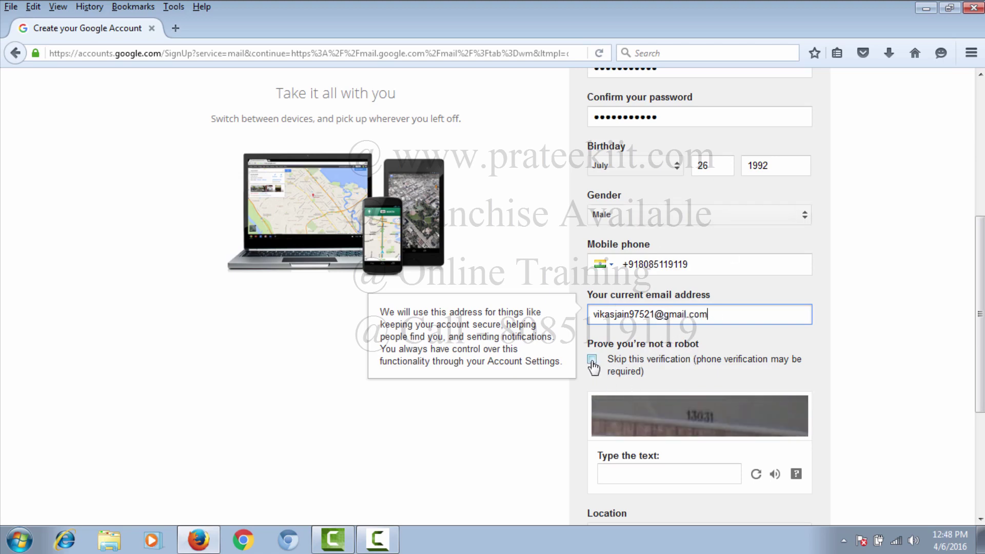
{"action": "left_click", "coordinate": [592, 359]}
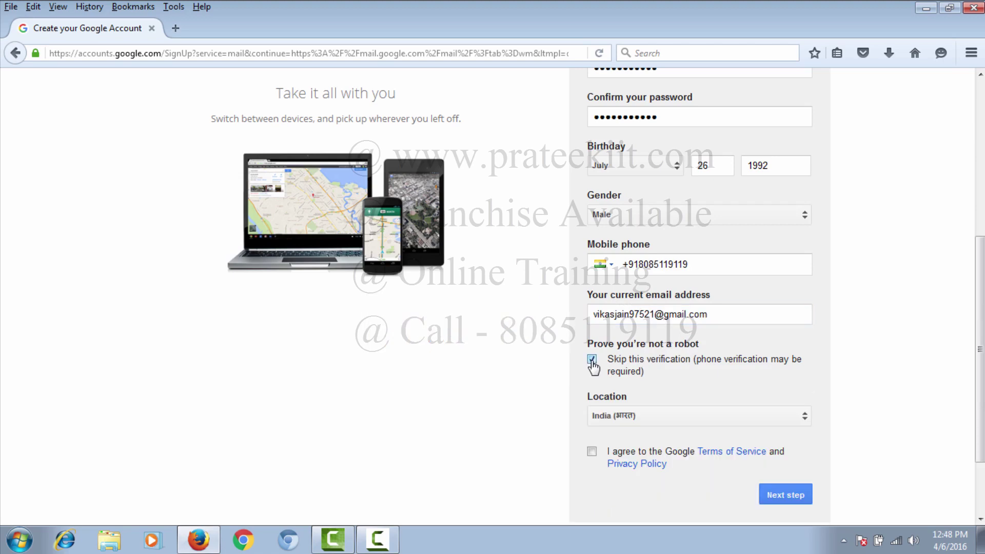
{"action": "left_click", "coordinate": [593, 452]}
Step: Submit the sign-up form, request an SMS verification code and enter the received code
{"action": "left_click", "coordinate": [789, 495]}
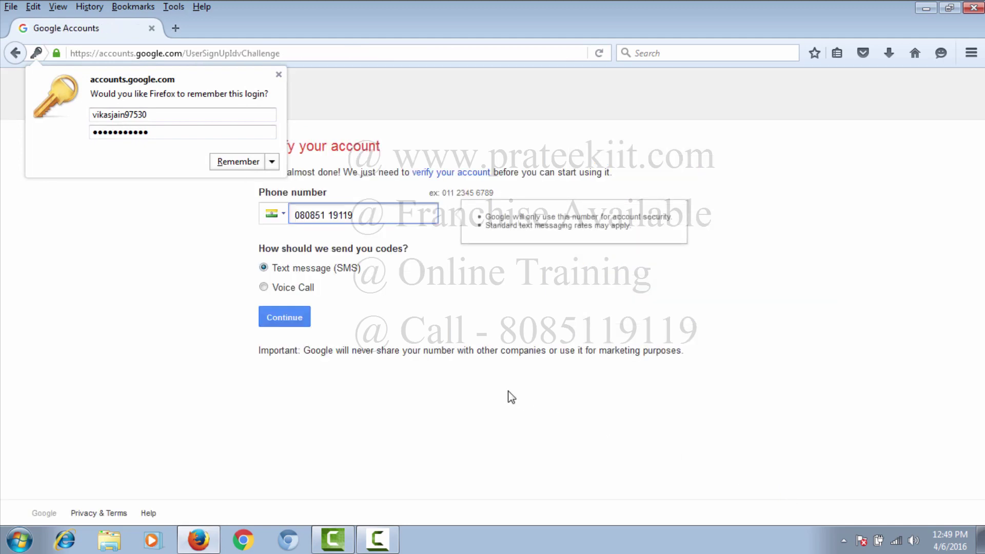
{"action": "left_click", "coordinate": [279, 74]}
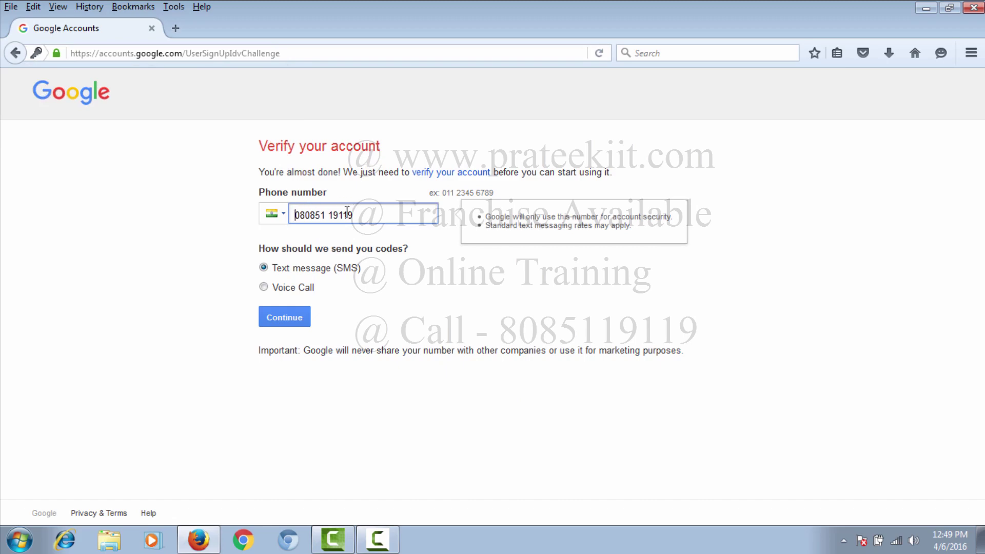
{"action": "left_click", "coordinate": [280, 323]}
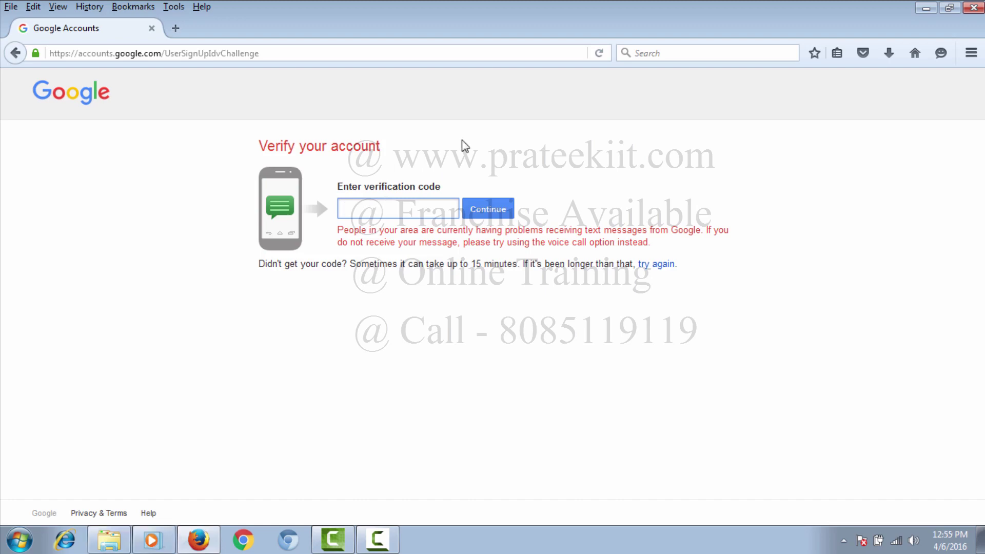
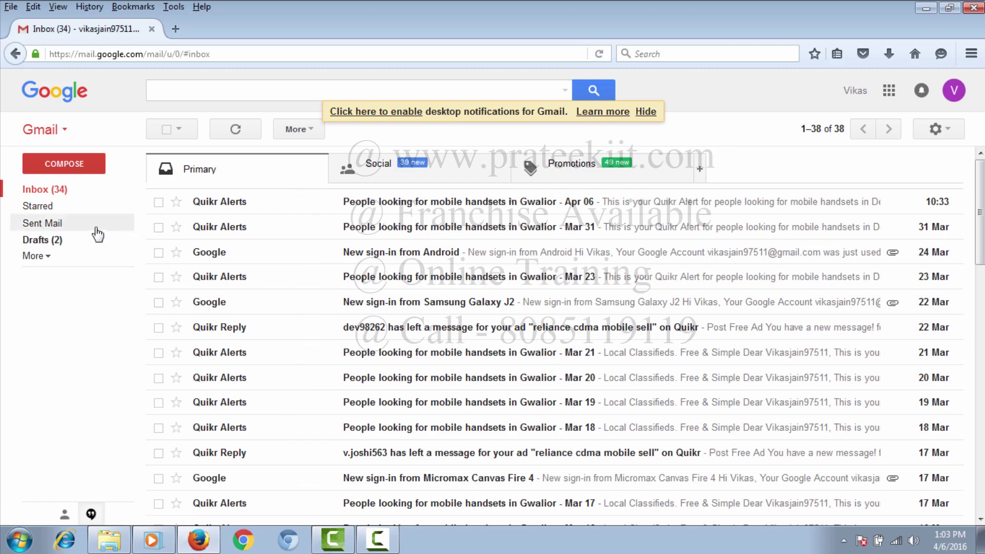
Step: Show the inbox and open a blank New Message window with COMPOSE
{"action": "left_click", "coordinate": [46, 195]}
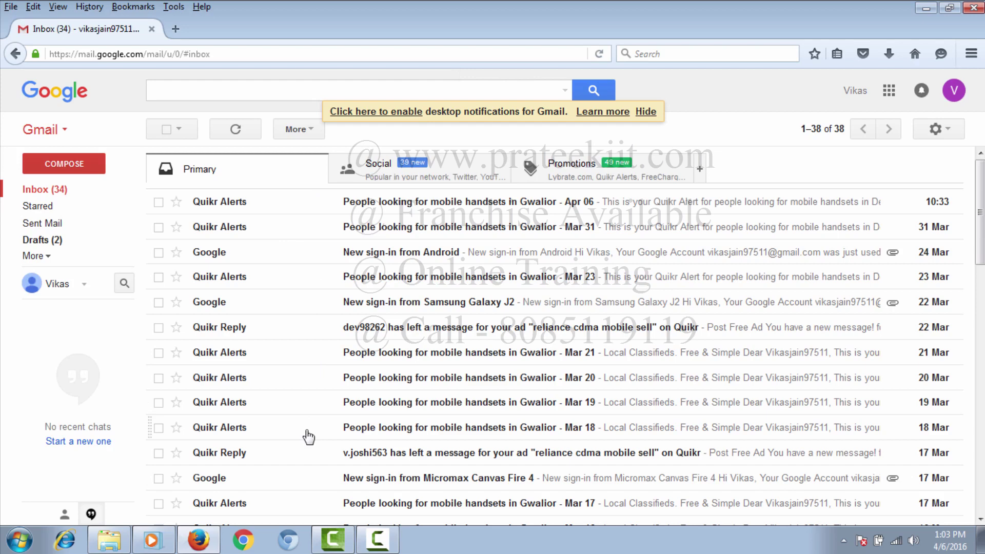
{"action": "left_click", "coordinate": [67, 170]}
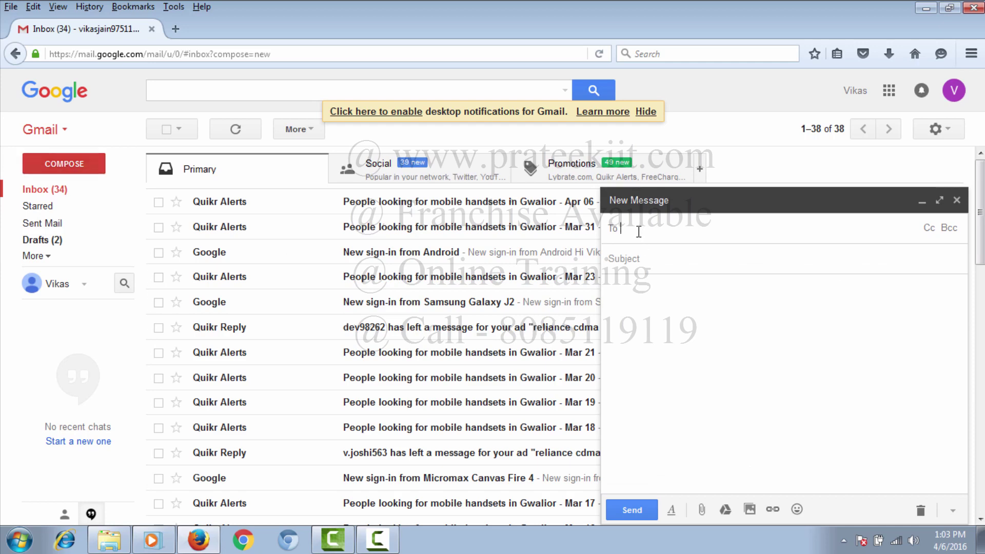
Step: Address the draft to the recipient's e-mail, subject 'hi helloo', with a short greeting body
{"action": "type", "text": "vik"}
{"action": "key", "text": "BackSpace"}
{"action": "key", "text": "BackSpace"}
{"action": "key", "text": "BackSpace"}
{"action": "left_click", "coordinate": [651, 265]}
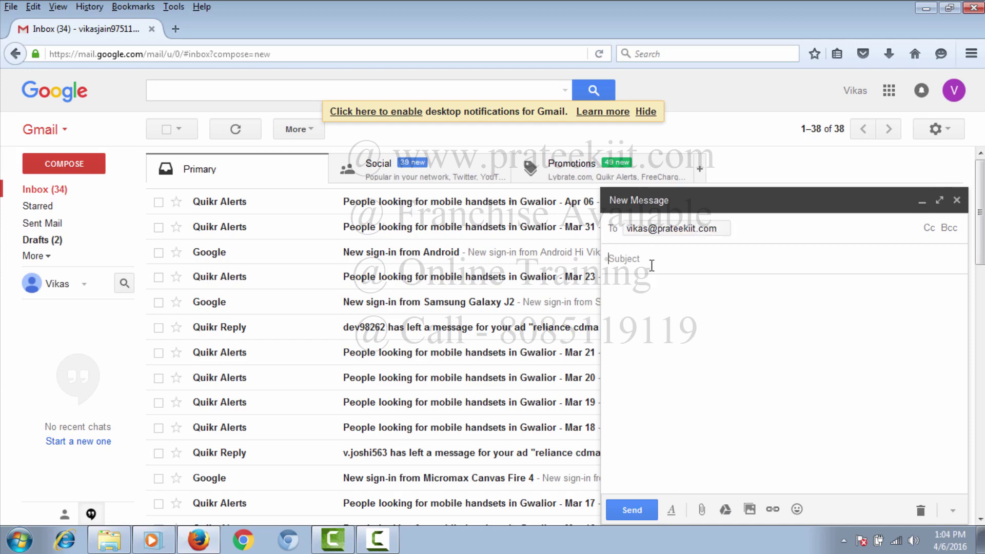
{"action": "type", "text": "hi "}
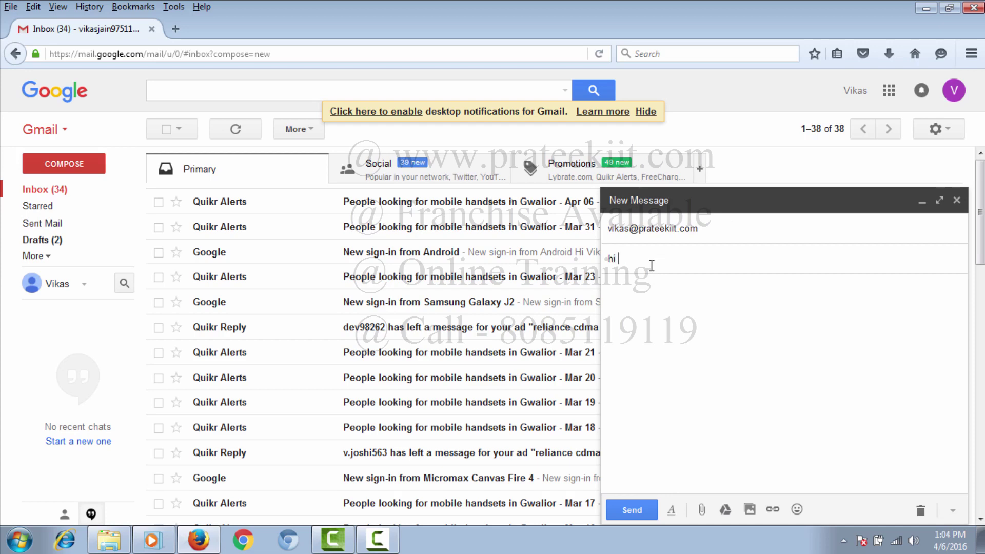
{"action": "type", "text": "hel"}
{"action": "type", "text": "loo"}
{"action": "left_click", "coordinate": [651, 307]}
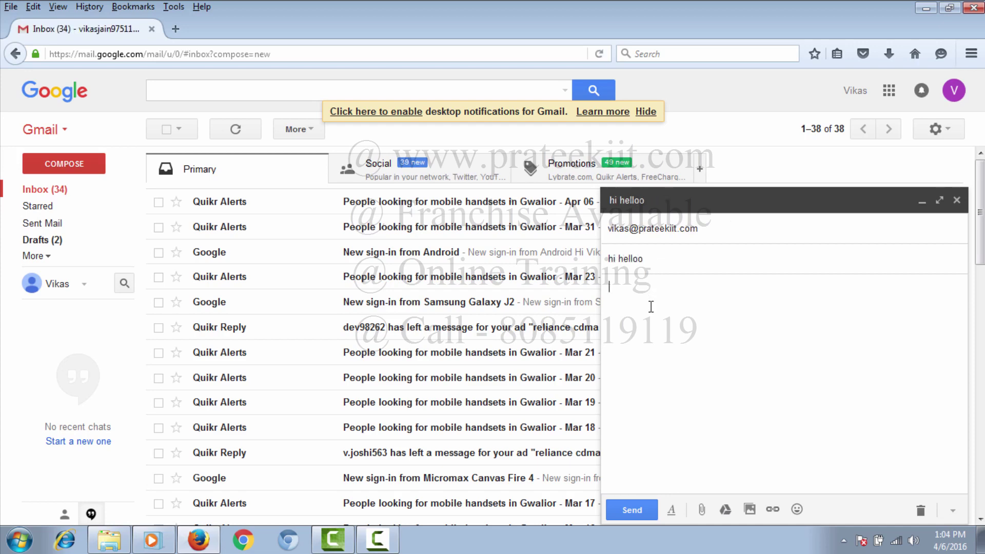
{"action": "type", "text": "hello"}
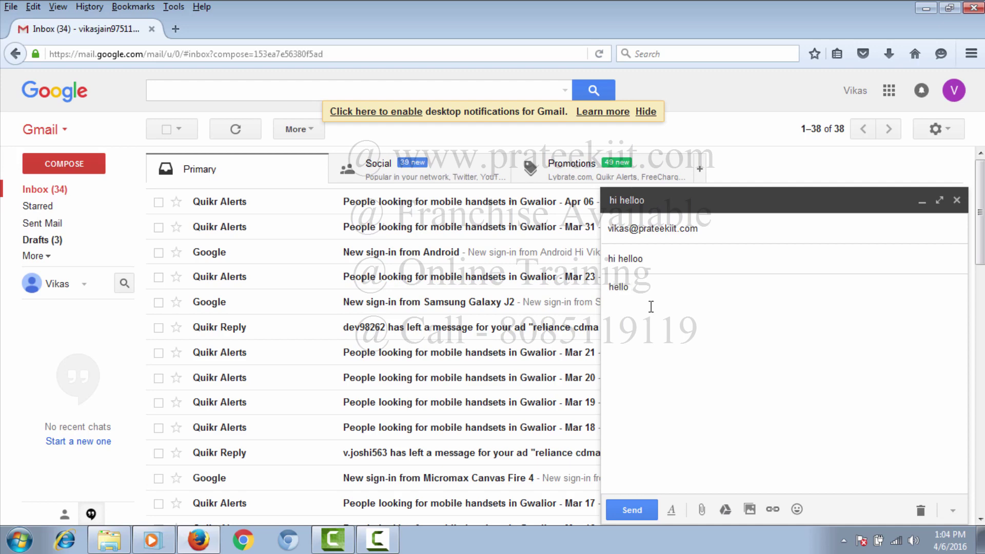
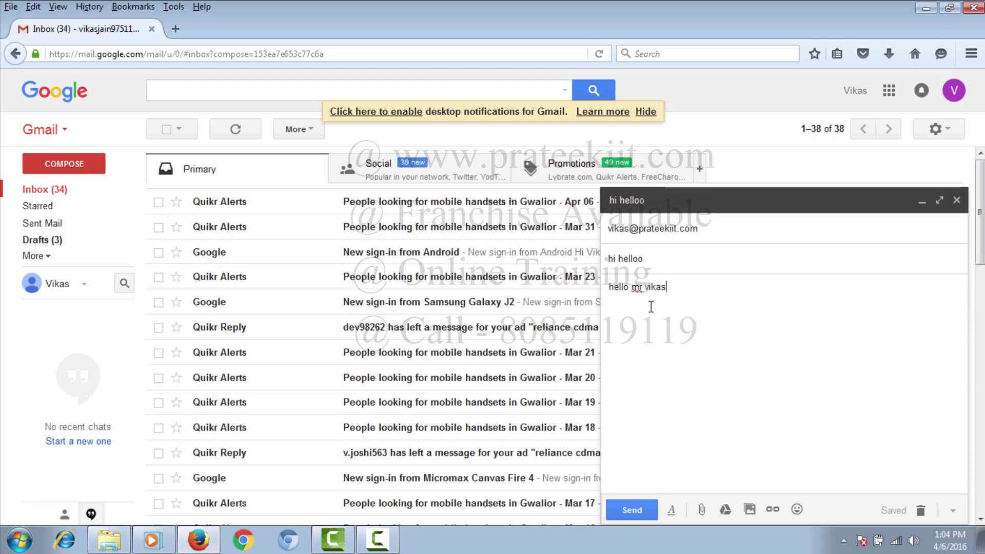
Step: Cancel the file attachment and send the 'hi helloo' message
{"action": "left_click", "coordinate": [701, 511]}
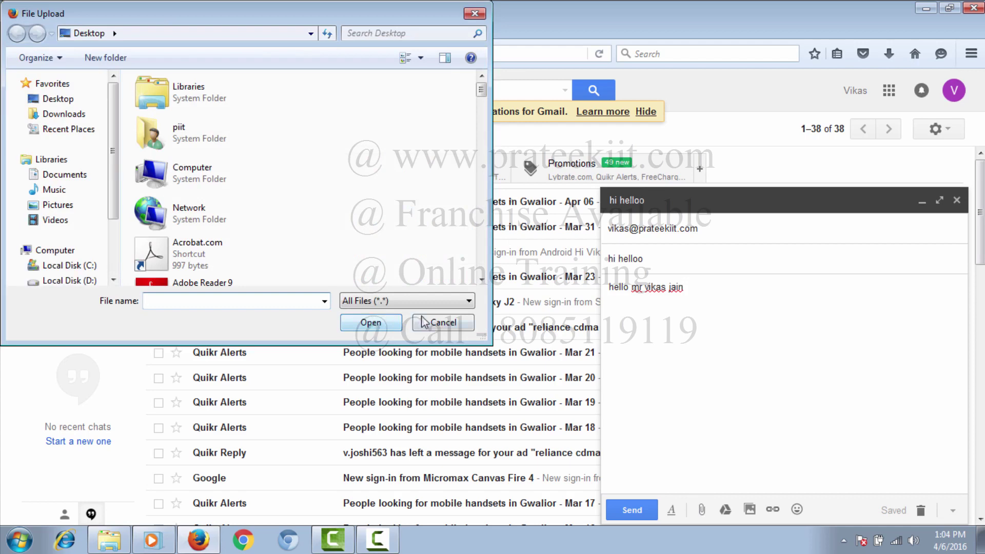
{"action": "left_click", "coordinate": [442, 322]}
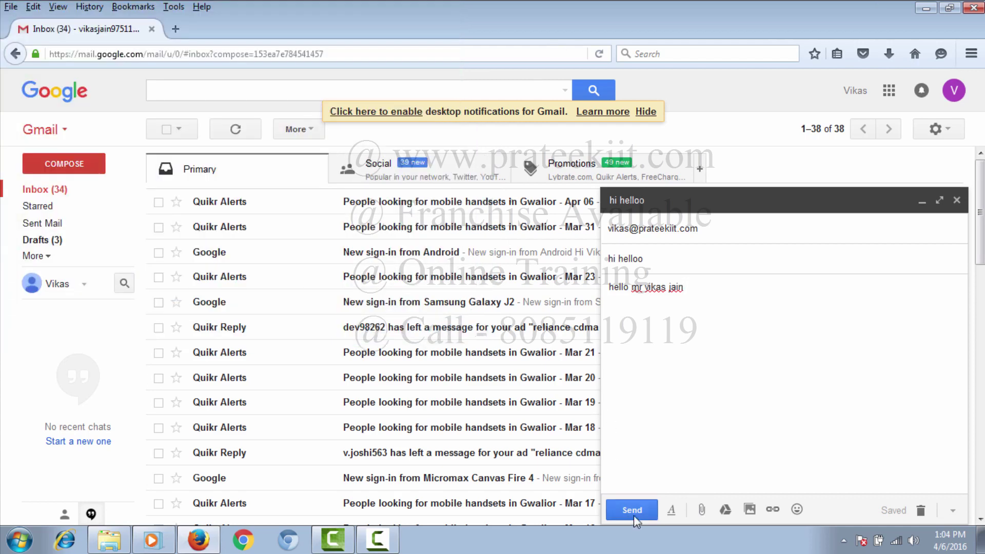
{"action": "left_click", "coordinate": [632, 511]}
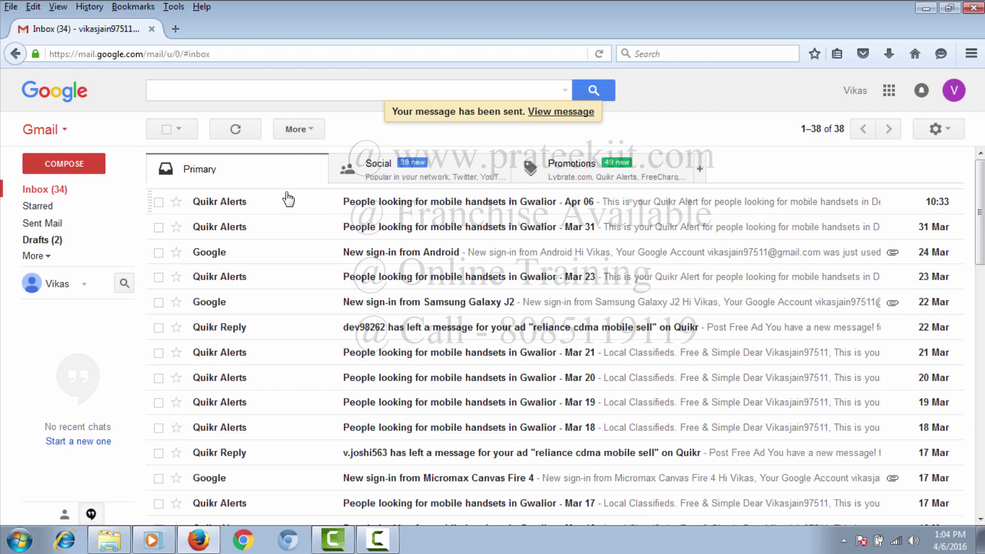
Step: Return to the Primary inbox and sign out from the account menu
{"action": "left_click", "coordinate": [51, 195]}
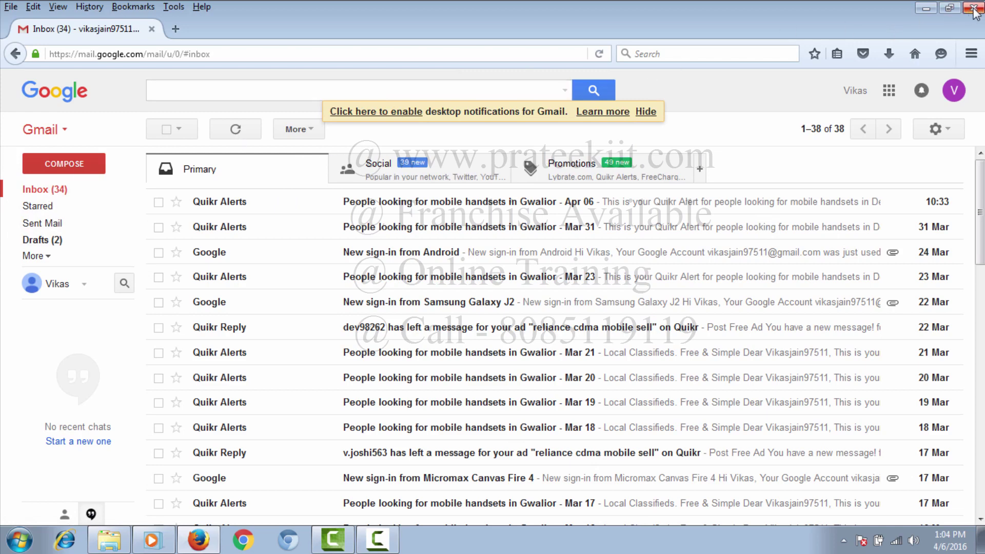
{"action": "left_click", "coordinate": [955, 94]}
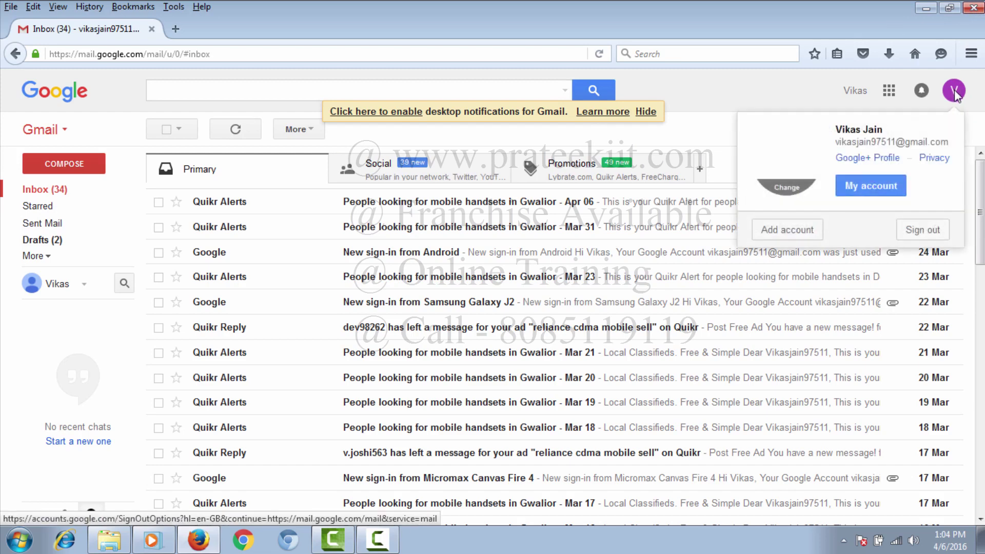
{"action": "left_click", "coordinate": [917, 235]}
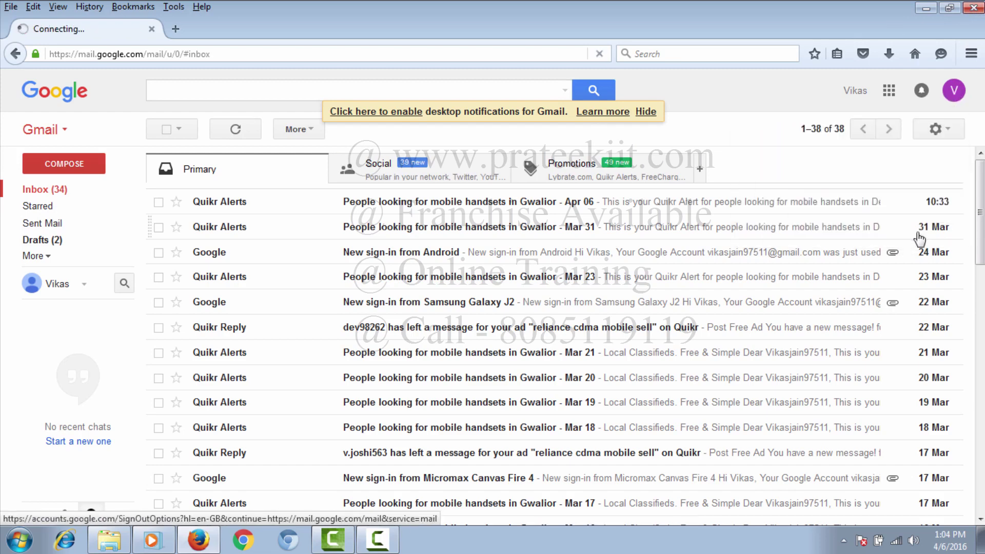